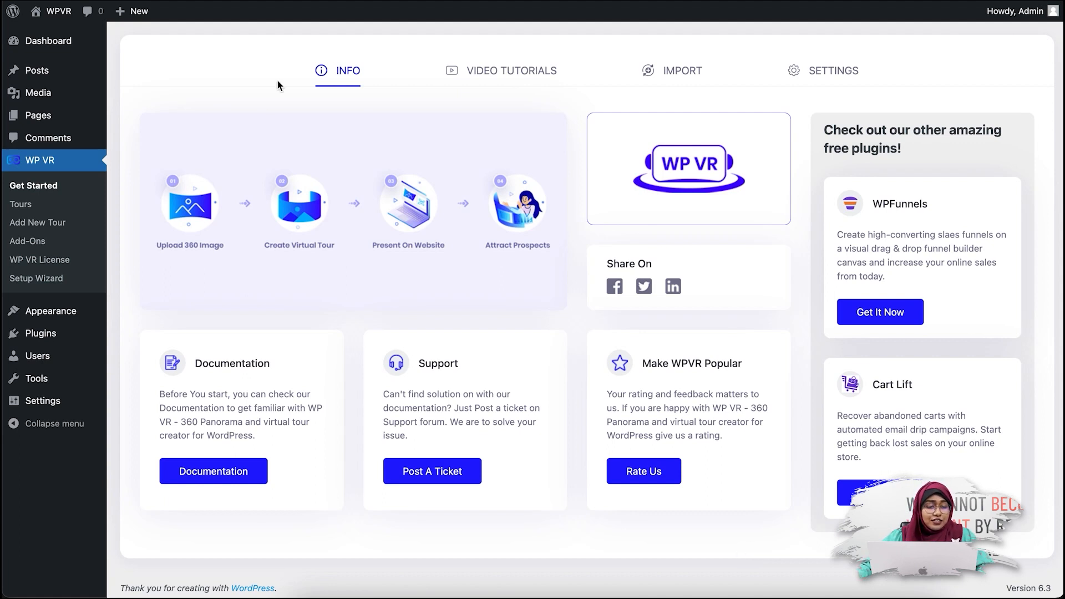
Step: Start a new WP VR tour and title it "360 Video Tour of a Campus"
{"action": "left_click", "coordinate": [61, 227]}
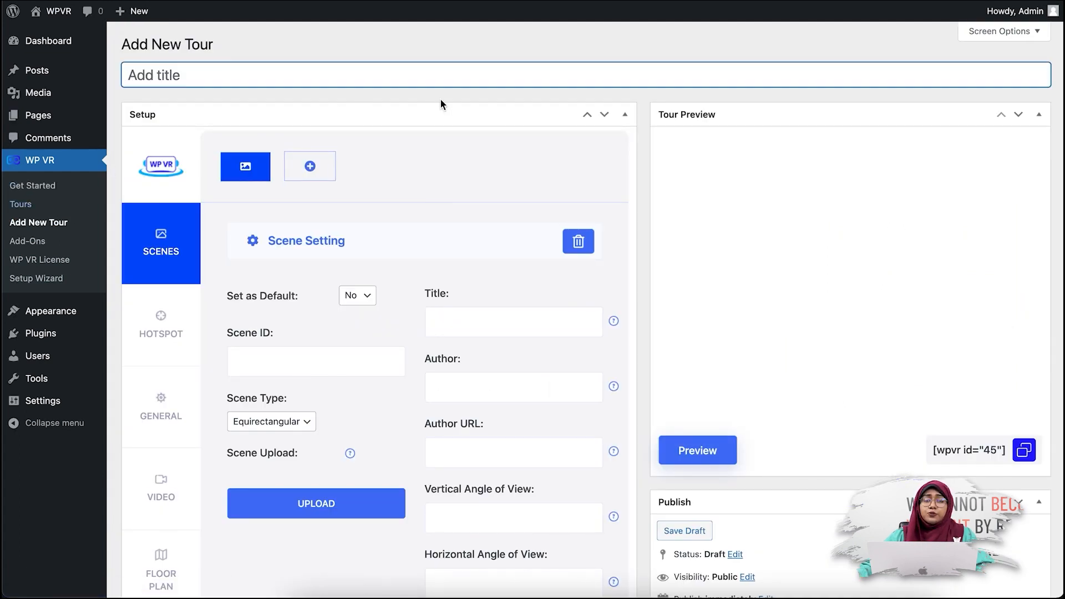
{"action": "left_click", "coordinate": [192, 72]}
{"action": "type", "text": "360"}
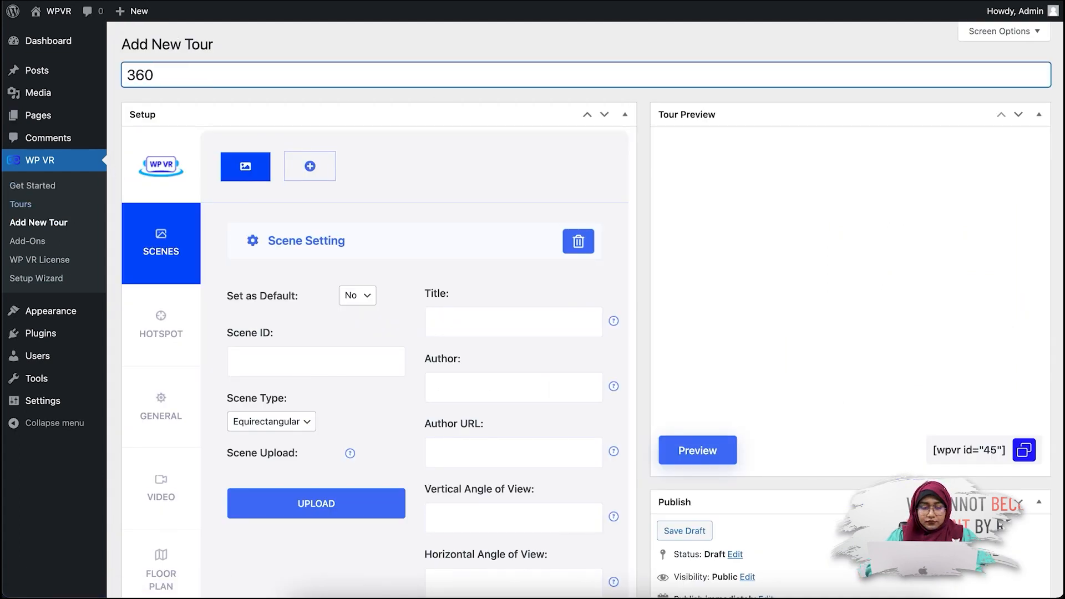
{"action": "type", "text": " Video Tour of a Campus"}
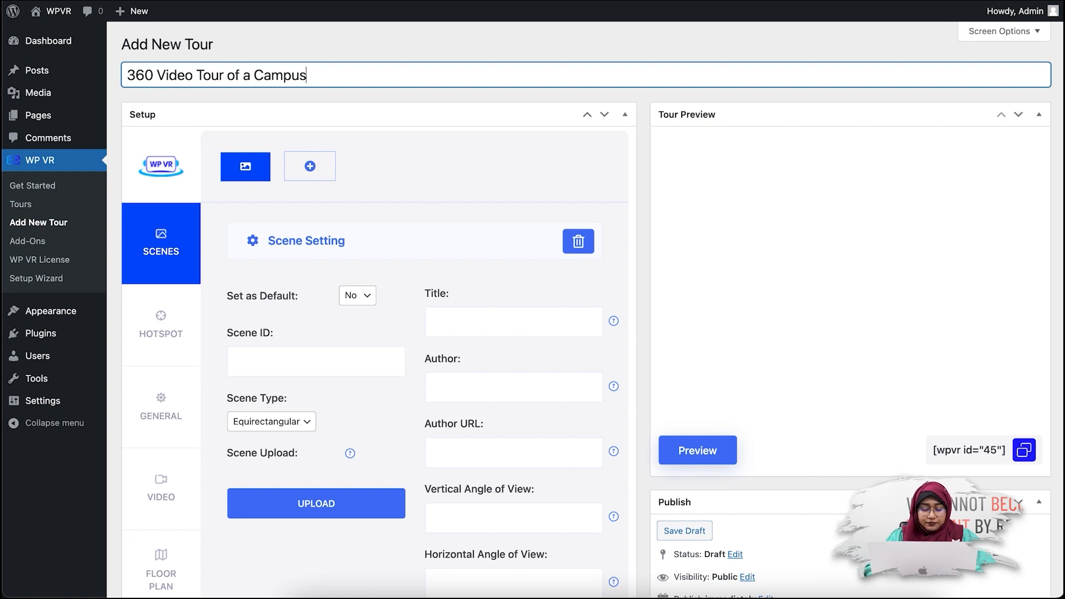
{"action": "left_click", "coordinate": [464, 181]}
Step: Enable video in the tour's video settings and accept erasing the existing virtual tour data
{"action": "scroll", "coordinate": [465, 181], "scroll_direction": "down", "scroll_amount": 2}
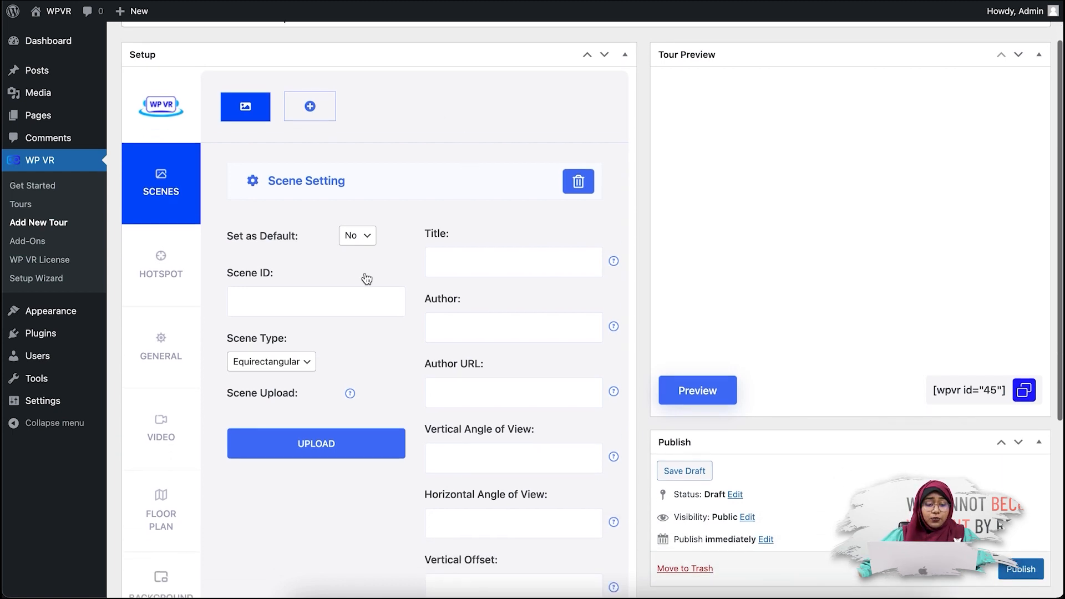
{"action": "left_click", "coordinate": [161, 444]}
{"action": "left_click", "coordinate": [161, 449]}
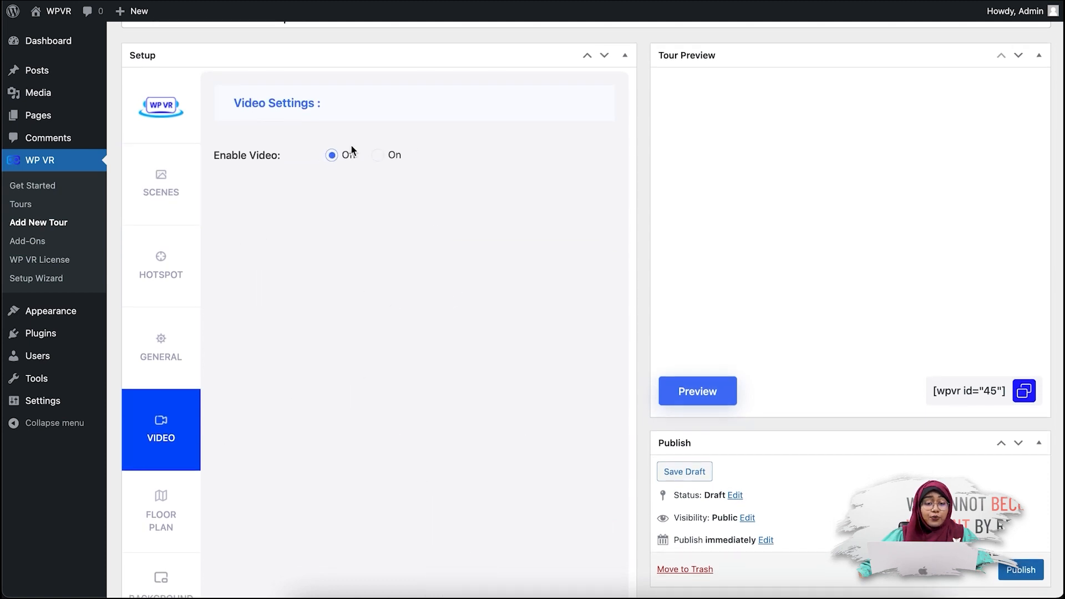
{"action": "scroll", "coordinate": [387, 161], "scroll_direction": "up", "scroll_amount": 1}
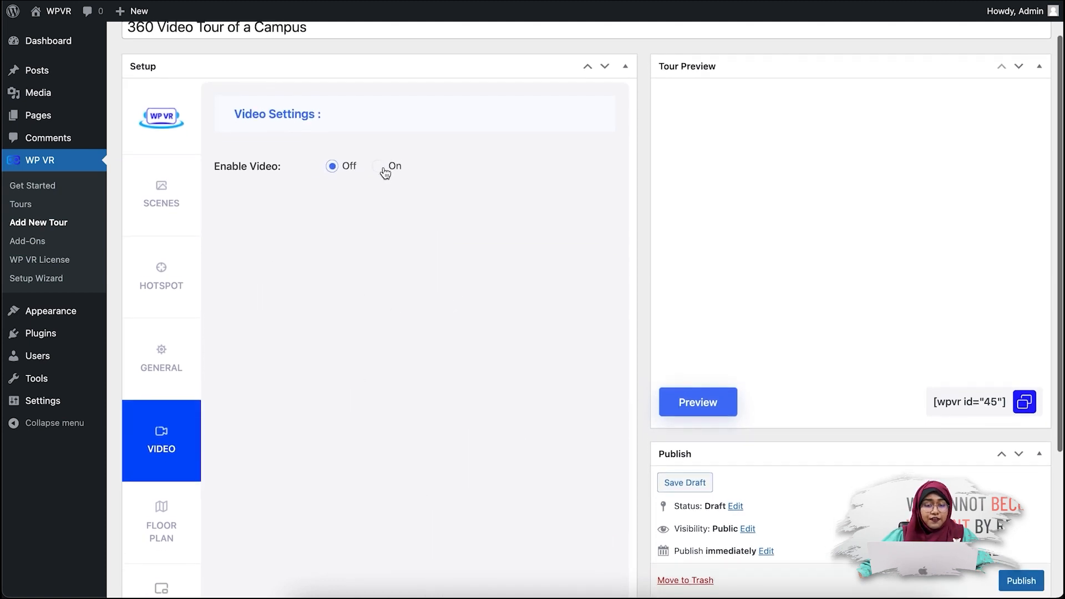
{"action": "left_click", "coordinate": [384, 169]}
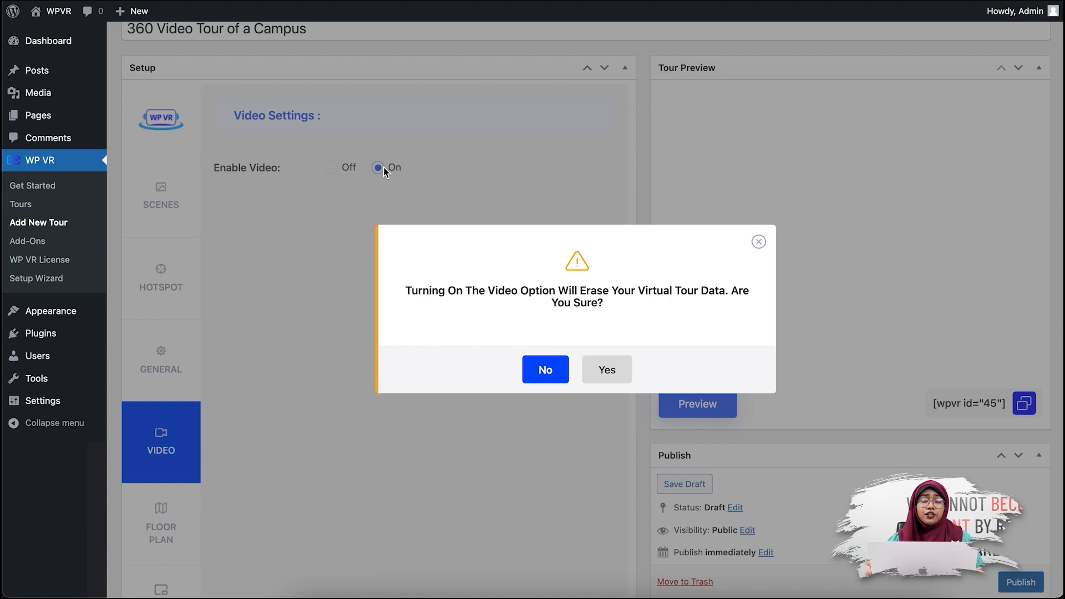
{"action": "left_click", "coordinate": [610, 367]}
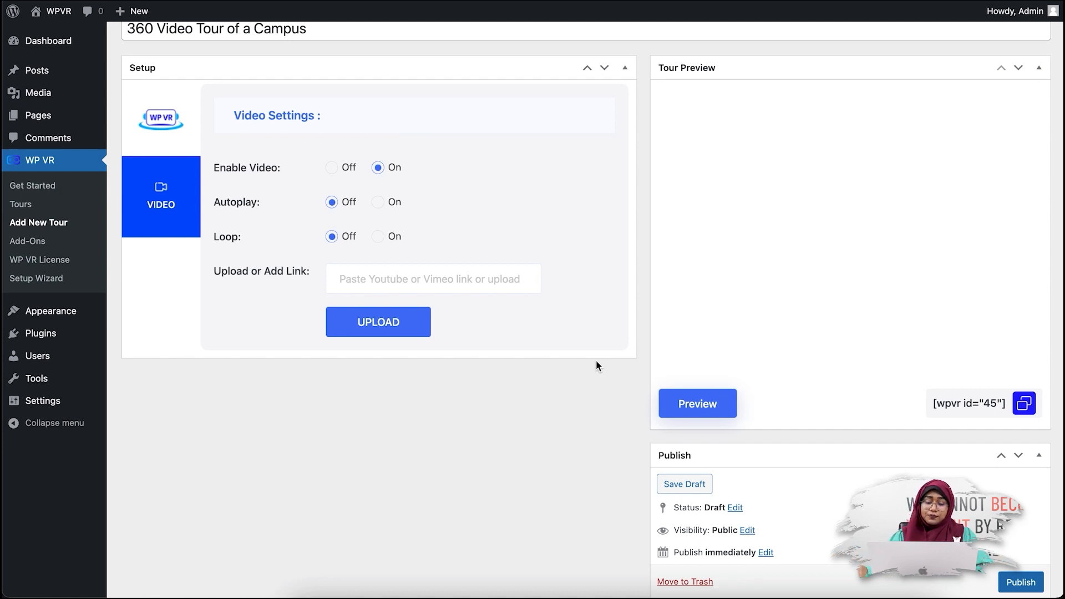
Step: Upload University of Reading.mp4 from the Virtual Campus Tour folder and select it as the tour's video
{"action": "left_click", "coordinate": [409, 325]}
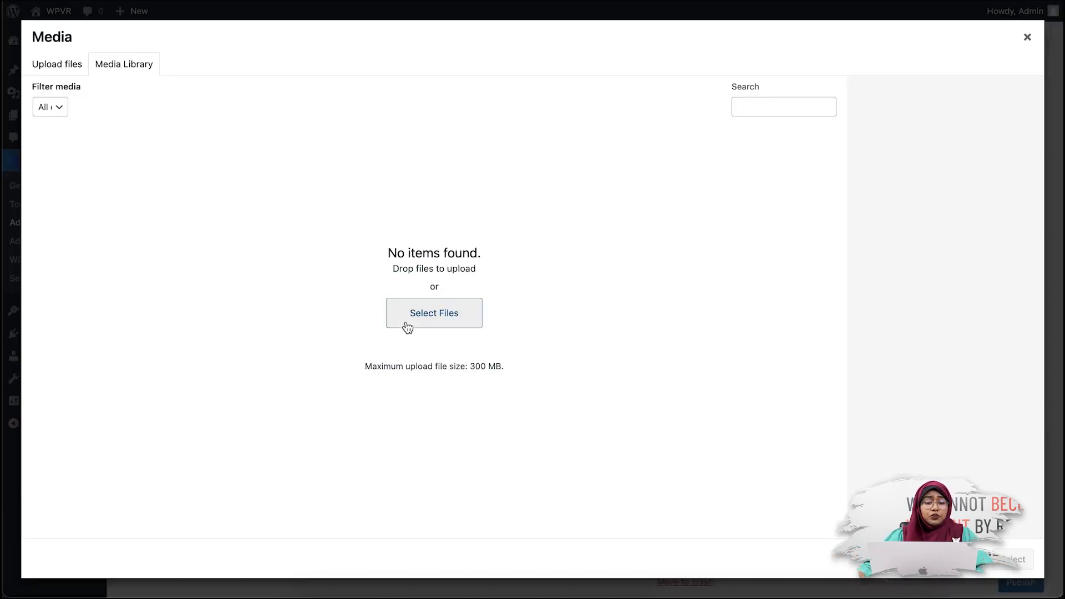
{"action": "left_click", "coordinate": [424, 321]}
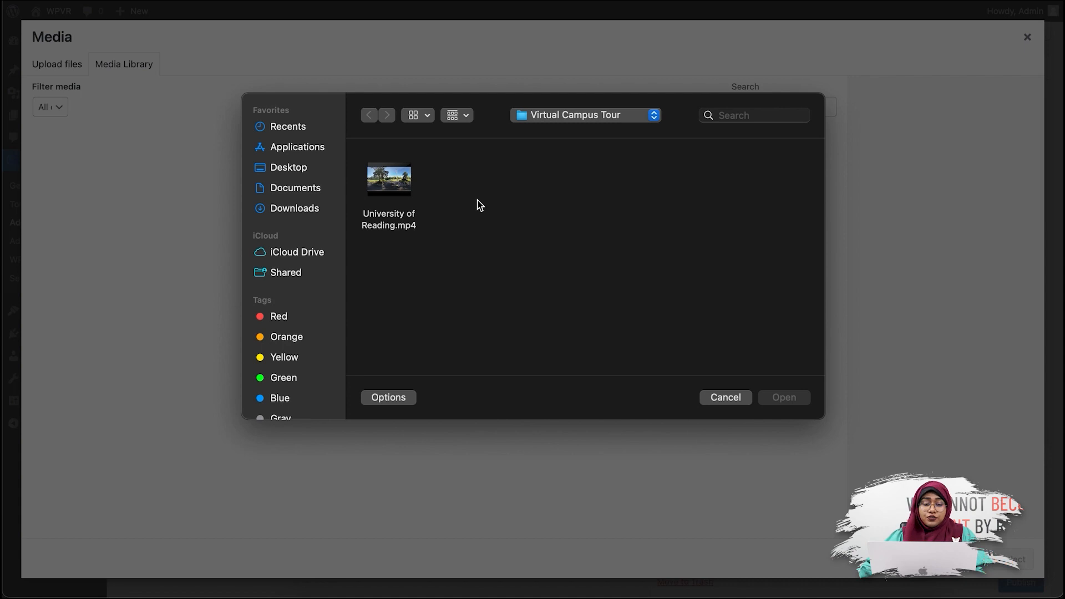
{"action": "mouse_move", "coordinate": [398, 190]}
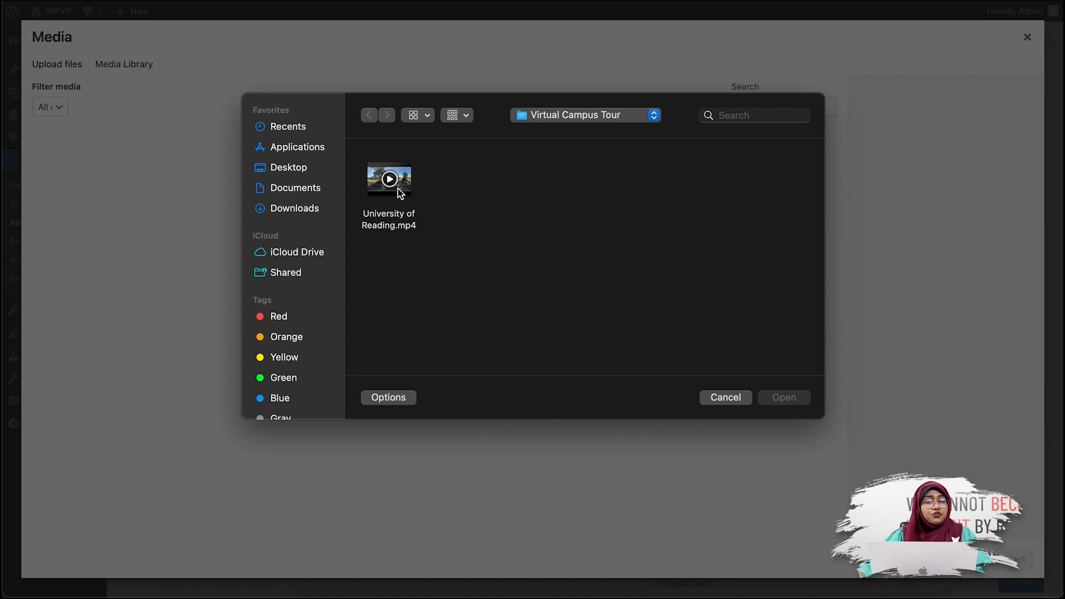
{"action": "left_click", "coordinate": [400, 191]}
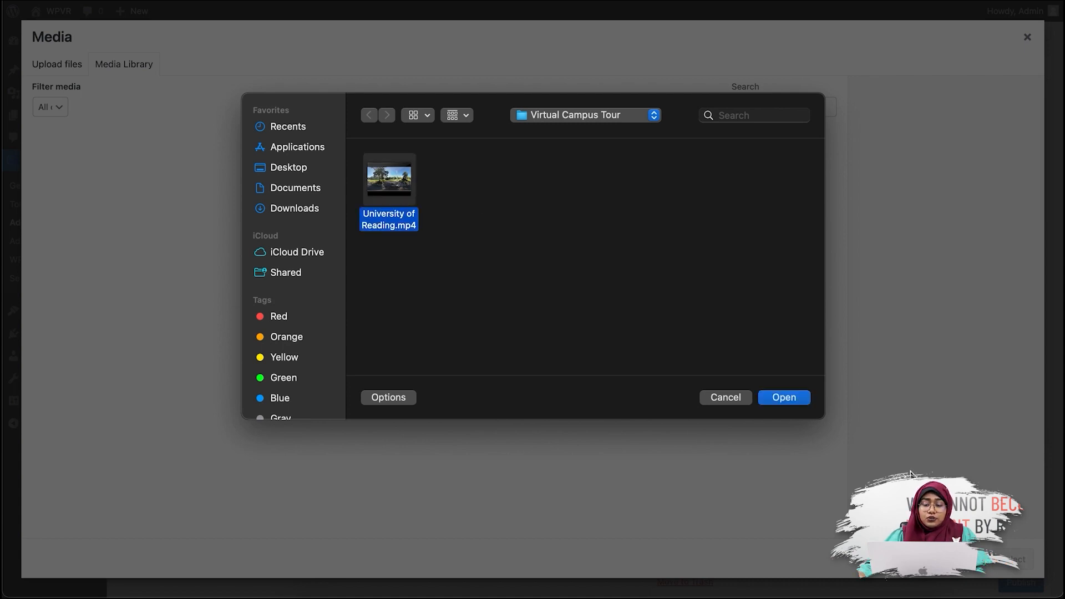
{"action": "left_click", "coordinate": [784, 398]}
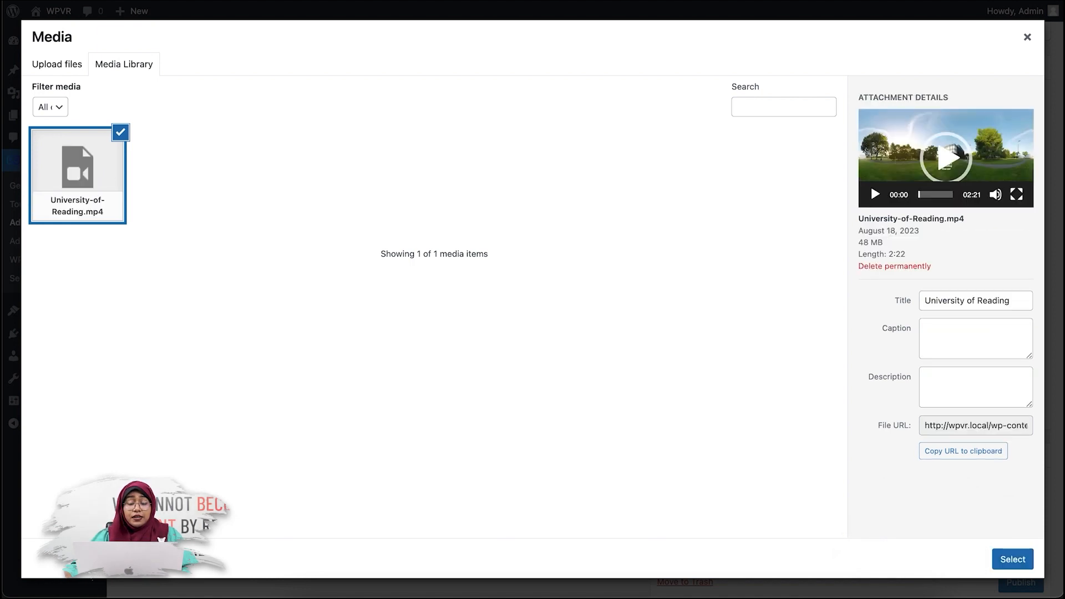
{"action": "left_click", "coordinate": [1024, 559]}
Step: Preview the tour, play the 360 video and look around in several directions
{"action": "scroll", "coordinate": [942, 484], "scroll_direction": "down", "scroll_amount": 1}
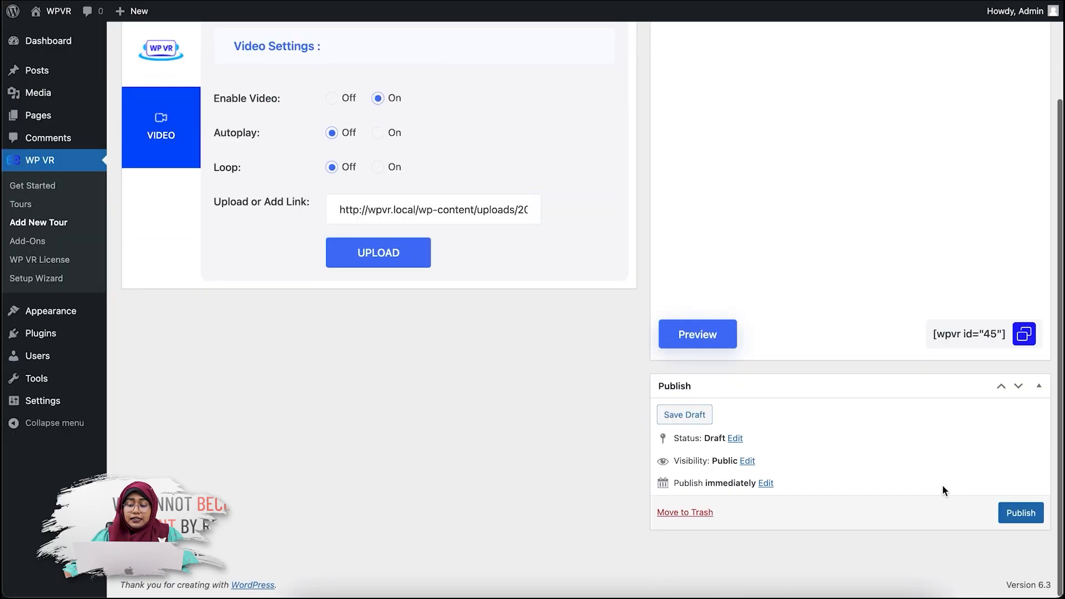
{"action": "left_click", "coordinate": [695, 333]}
{"action": "scroll", "coordinate": [846, 149], "scroll_direction": "up", "scroll_amount": 2}
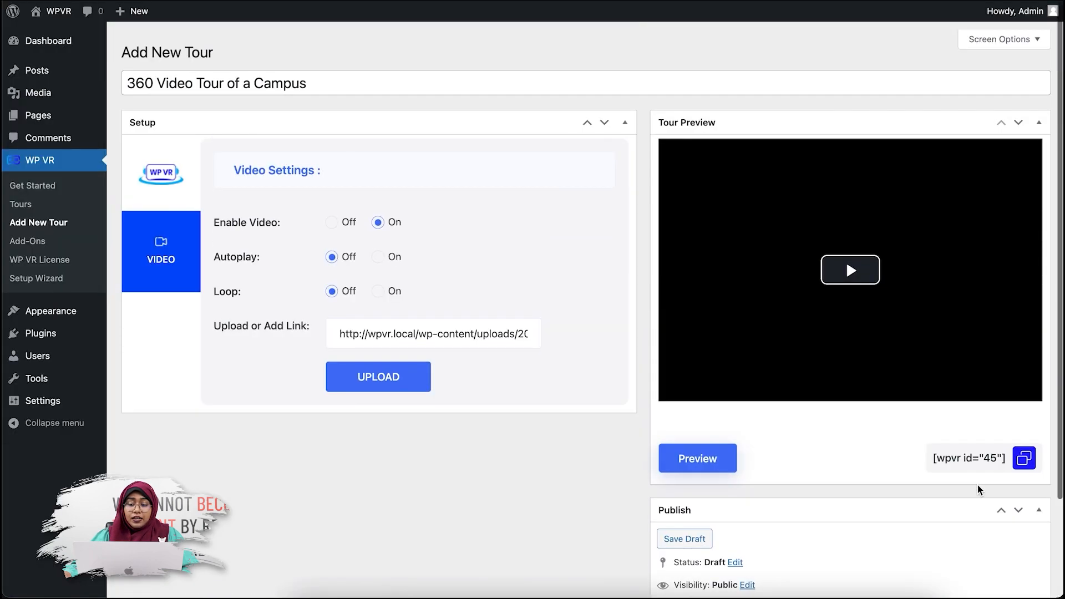
{"action": "left_click", "coordinate": [846, 263]}
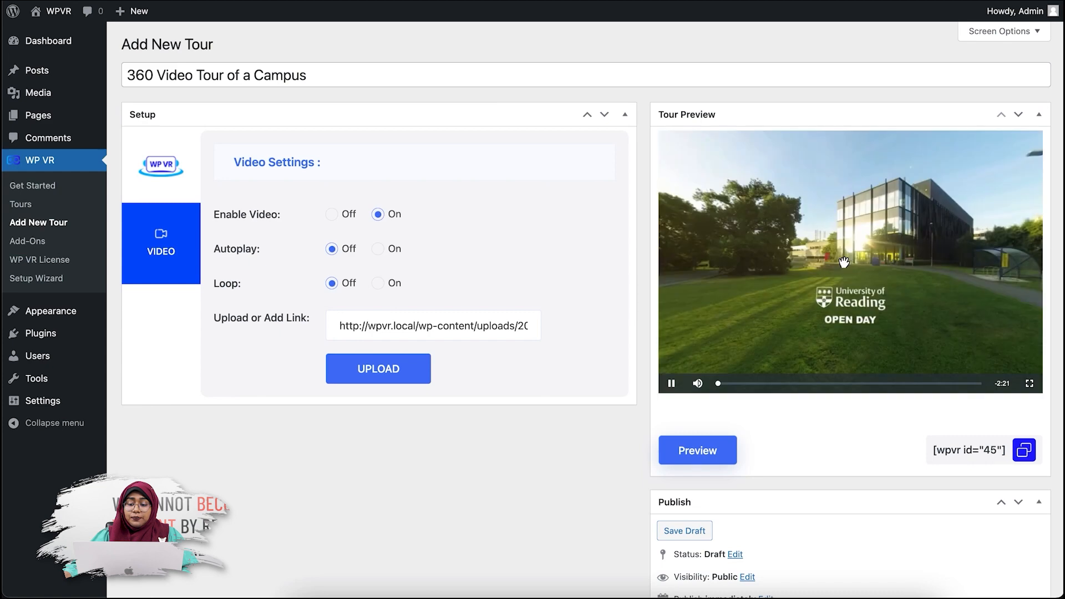
{"action": "left_click", "coordinate": [867, 260]}
{"action": "left_click_drag", "start_coordinate": [866, 261], "coordinate": [910, 261]}
{"action": "left_click_drag", "start_coordinate": [742, 261], "coordinate": [1041, 276]}
{"action": "left_click_drag", "start_coordinate": [759, 274], "coordinate": [912, 272]}
Step: Publish the campus video tour
{"action": "scroll", "coordinate": [983, 425], "scroll_direction": "down", "scroll_amount": 2}
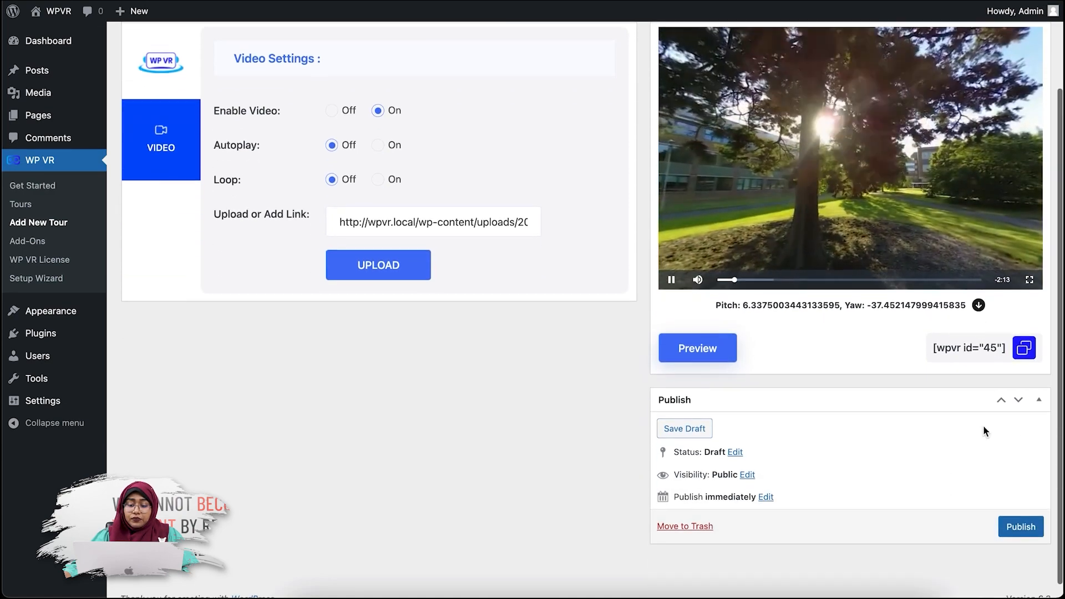
{"action": "left_click", "coordinate": [1021, 526]}
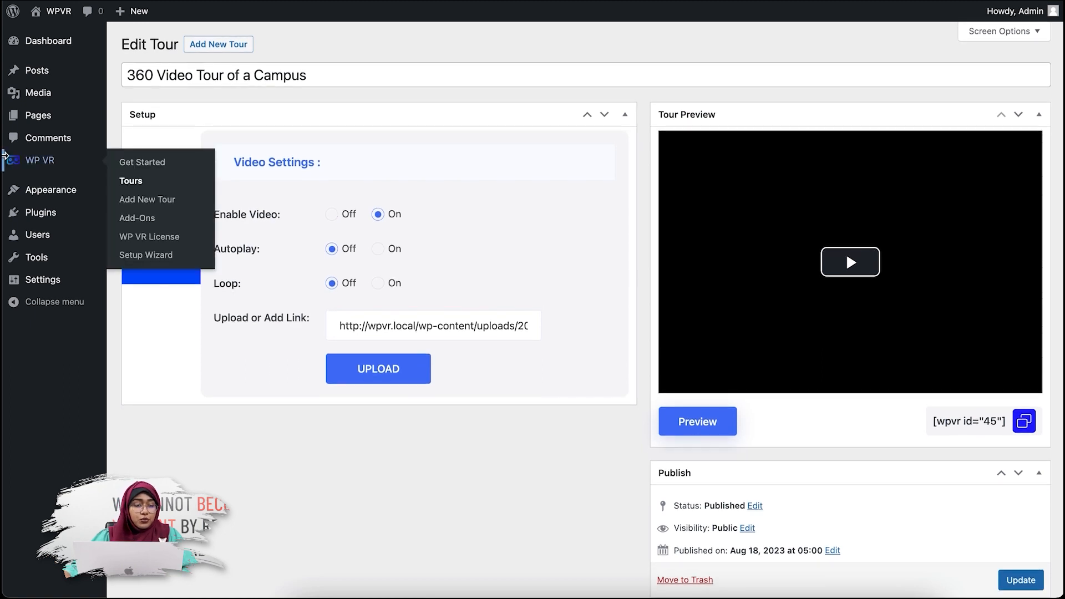
Step: Open the list of all pages in a new browser tab and edit the "360 Campus Video Tour" page
{"action": "mouse_move", "coordinate": [83, 122]}
{"action": "right_click", "coordinate": [139, 117]}
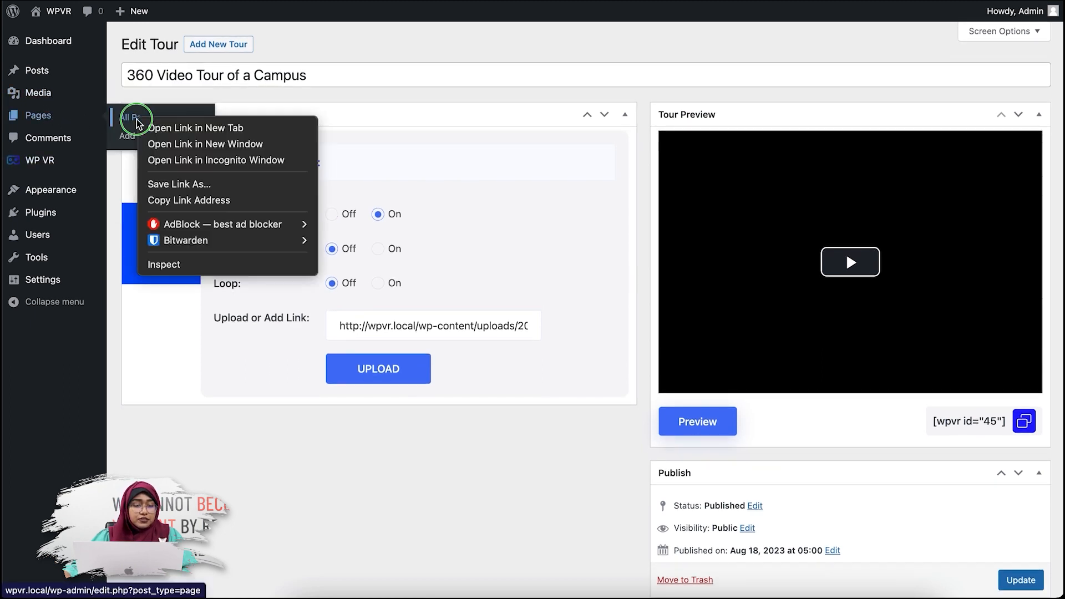
{"action": "left_click", "coordinate": [174, 126]}
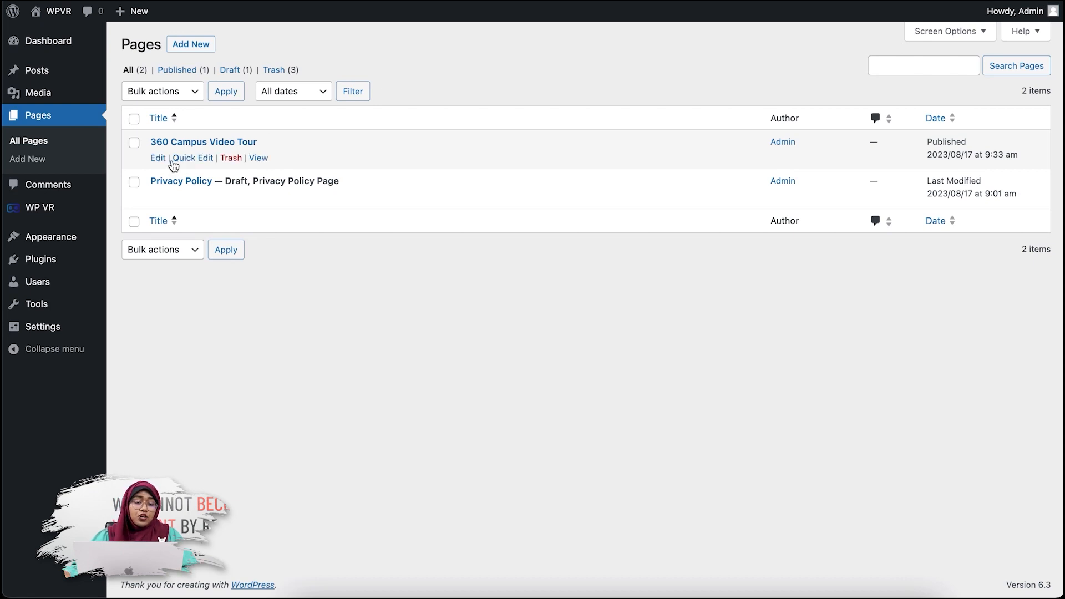
{"action": "left_click", "coordinate": [158, 160]}
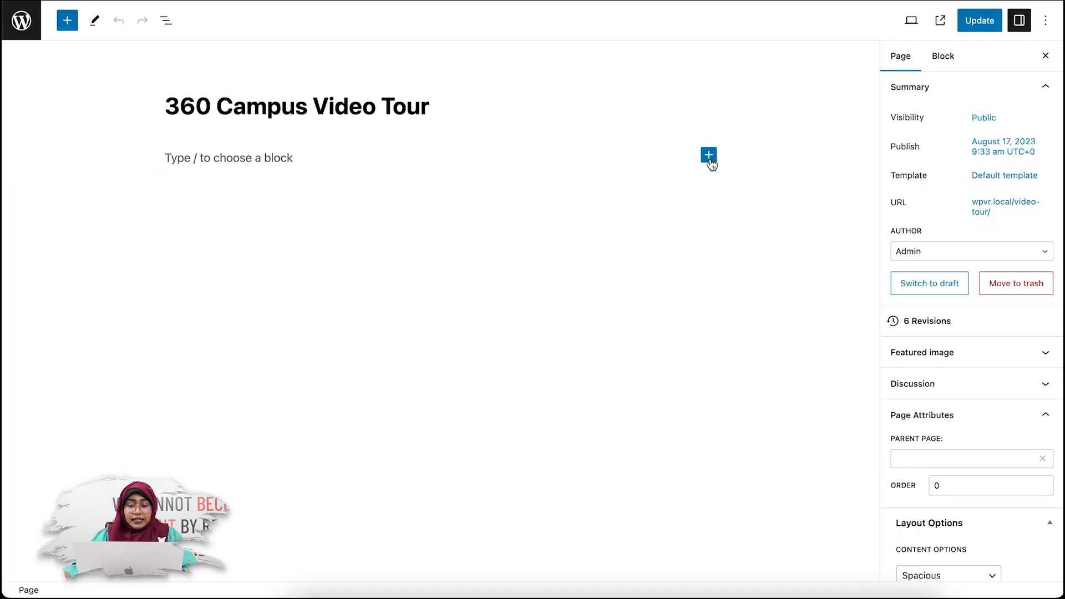
Step: Insert a WPVR block below the page title, assign tour "45 : 360 Video Tour of a Campus", and update the page
{"action": "left_click", "coordinate": [709, 156]}
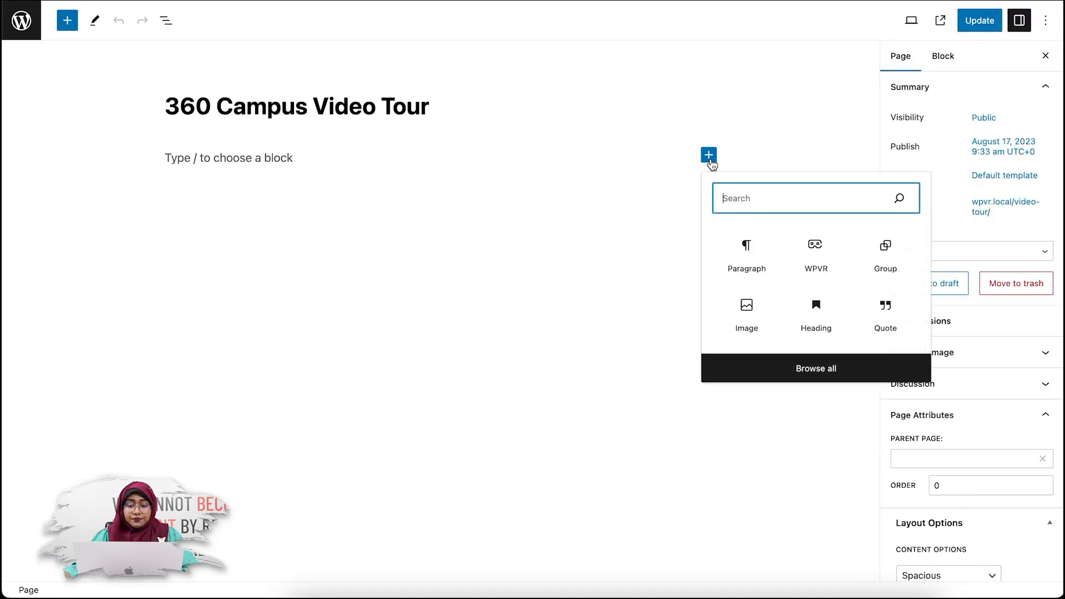
{"action": "left_click", "coordinate": [835, 272]}
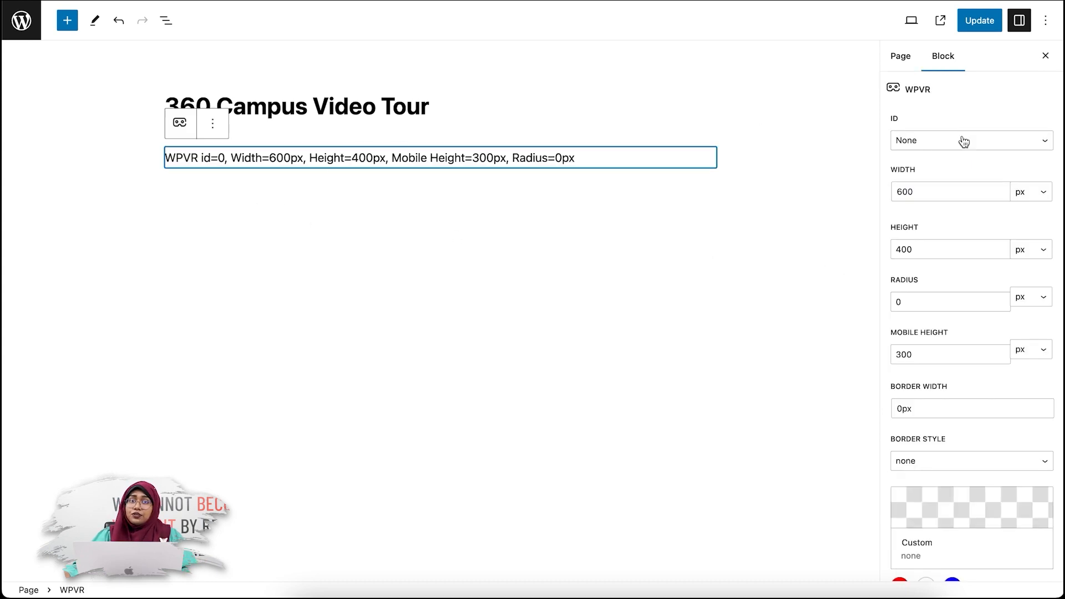
{"action": "left_click", "coordinate": [964, 142]}
{"action": "left_click", "coordinate": [964, 156]}
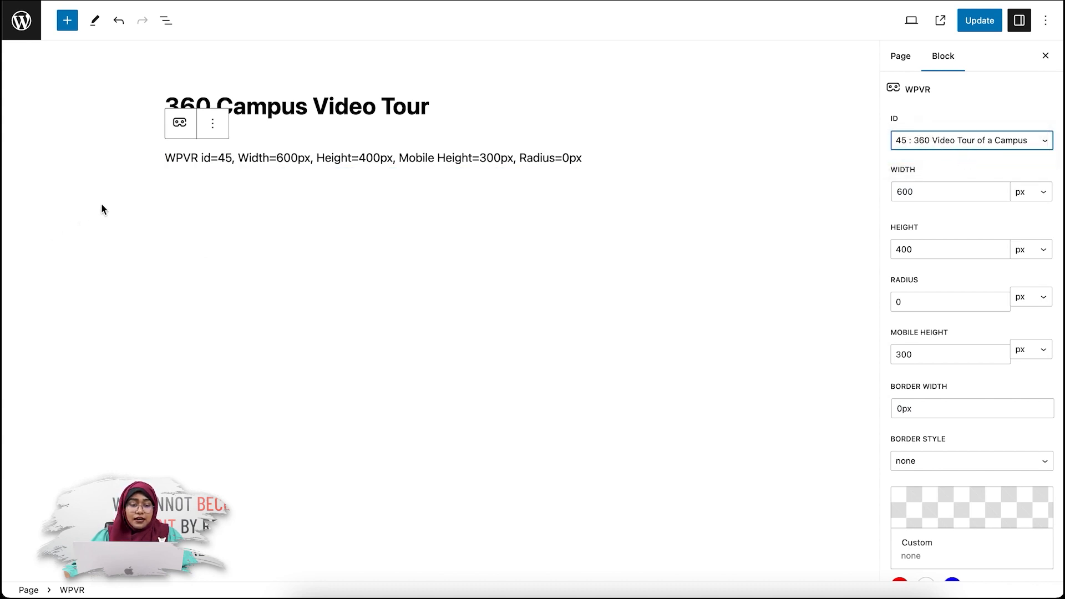
{"action": "left_click", "coordinate": [971, 21]}
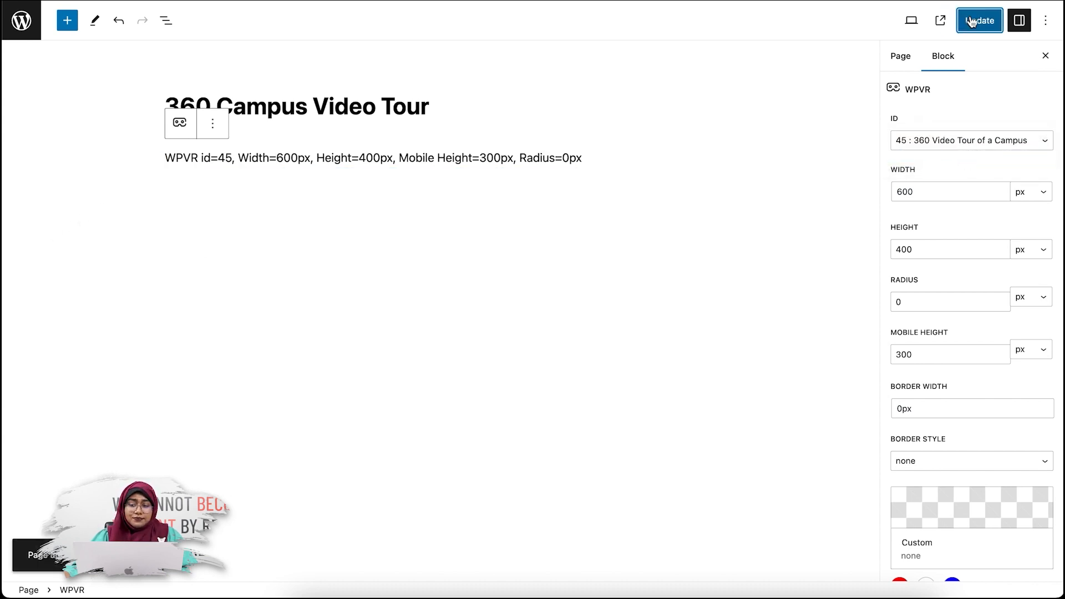
Step: View the published page in a new browser tab, play the embedded 360 video, look around and pause it
{"action": "right_click", "coordinate": [120, 555]}
{"action": "left_click", "coordinate": [179, 441]}
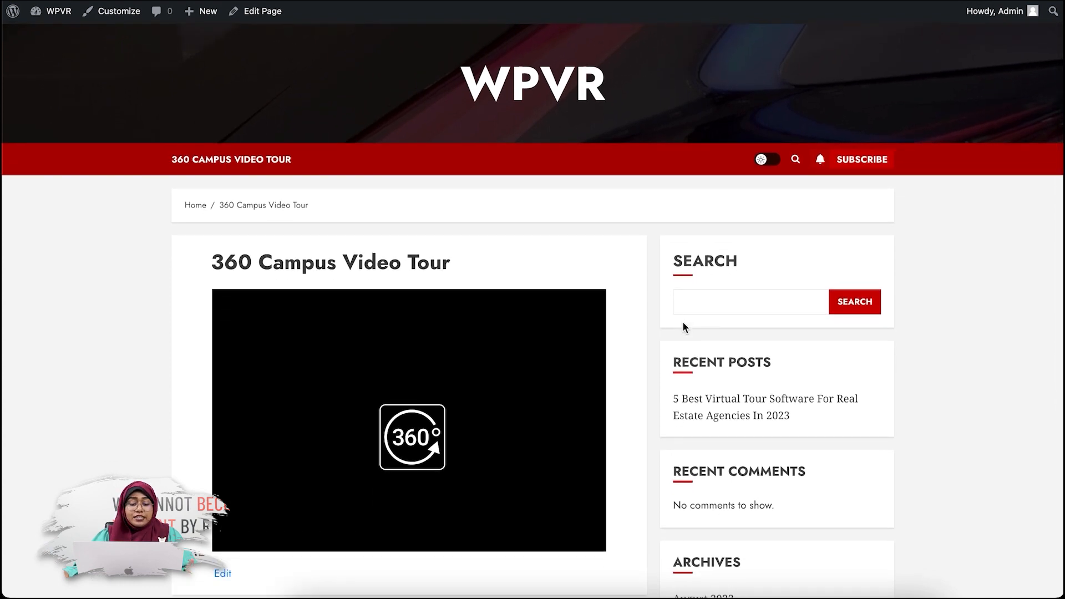
{"action": "scroll", "coordinate": [684, 325], "scroll_direction": "down", "scroll_amount": 2}
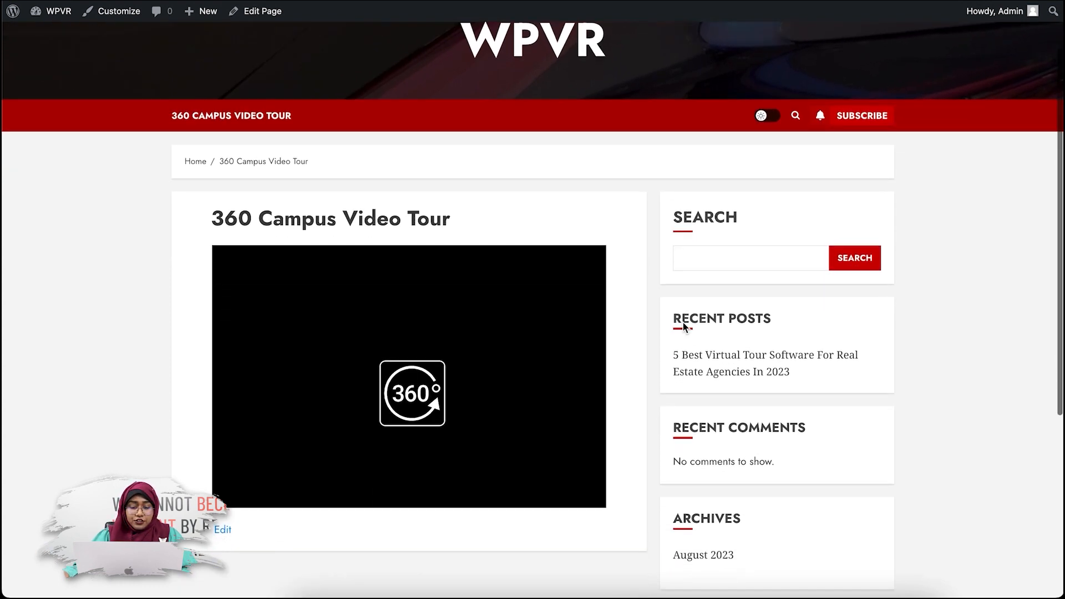
{"action": "left_click", "coordinate": [426, 381]}
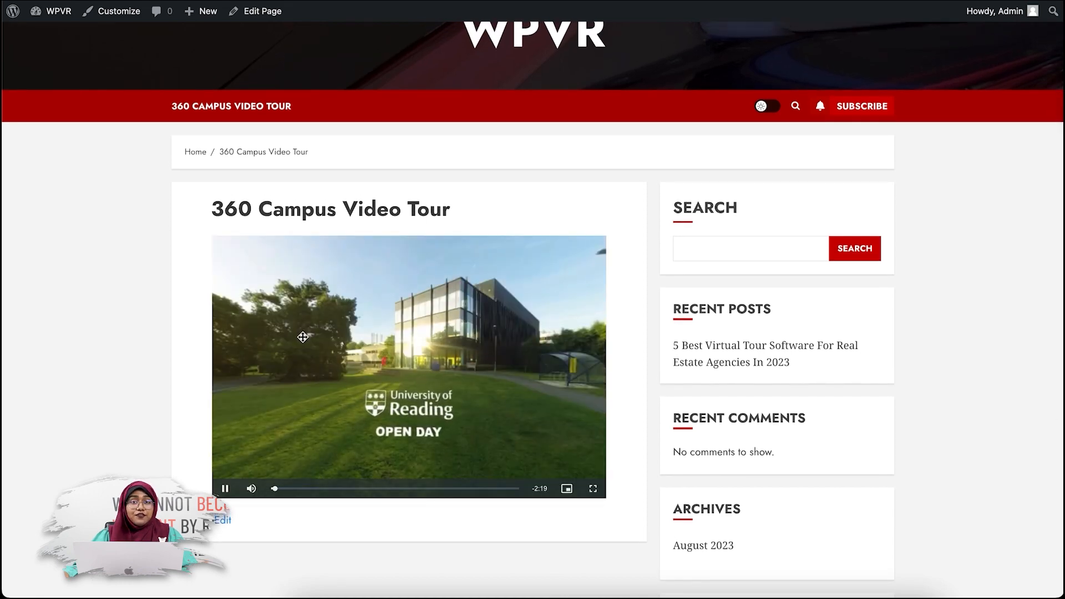
{"action": "left_click_drag", "start_coordinate": [328, 331], "coordinate": [547, 339]}
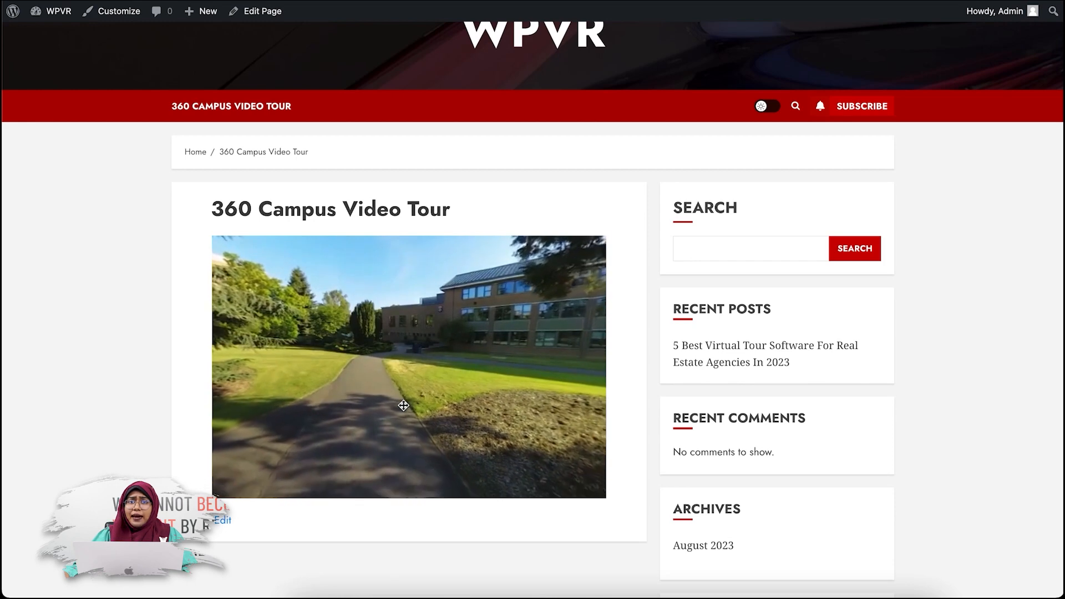
{"action": "left_click", "coordinate": [404, 406]}
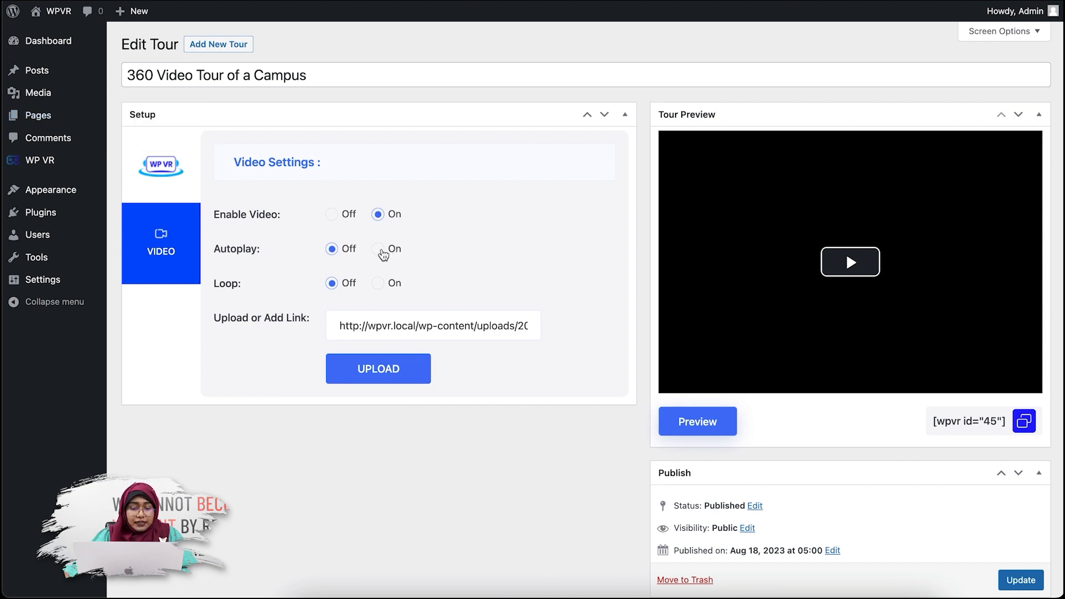
Step: Turn on Autoplay for the tour's video, update the tour, and reload the published page to check it
{"action": "left_click", "coordinate": [380, 249]}
{"action": "scroll", "coordinate": [547, 249], "scroll_direction": "down", "scroll_amount": 2}
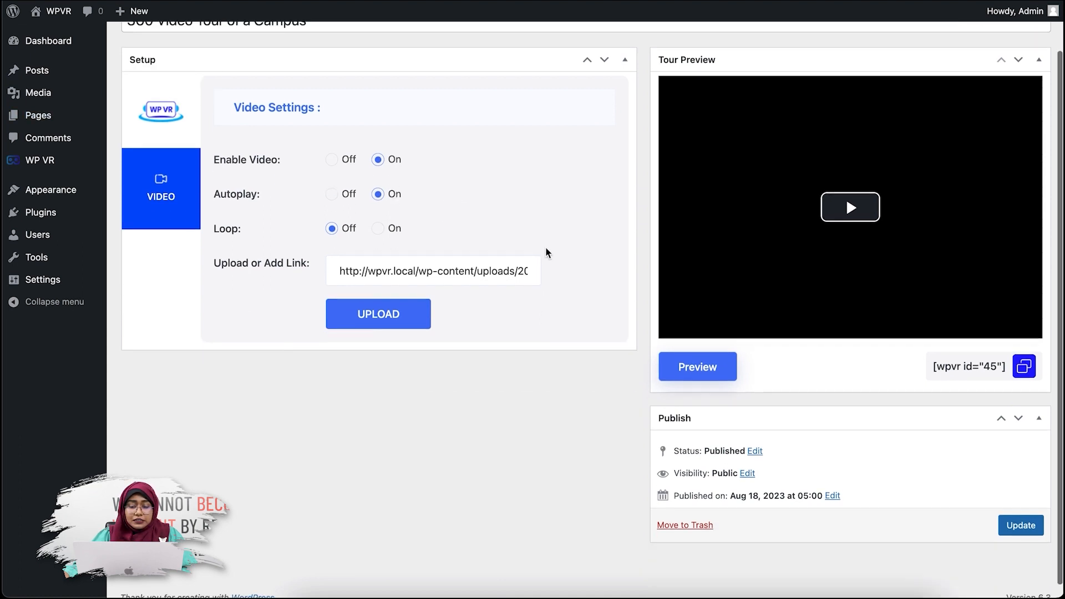
{"action": "left_click", "coordinate": [997, 513]}
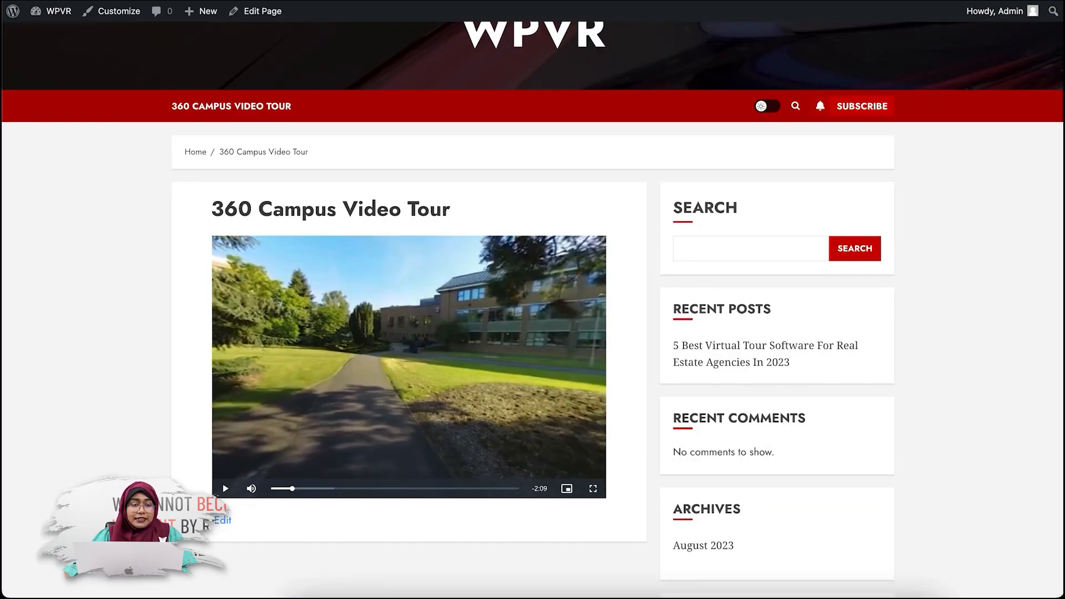
{"action": "key", "text": "super+r"}
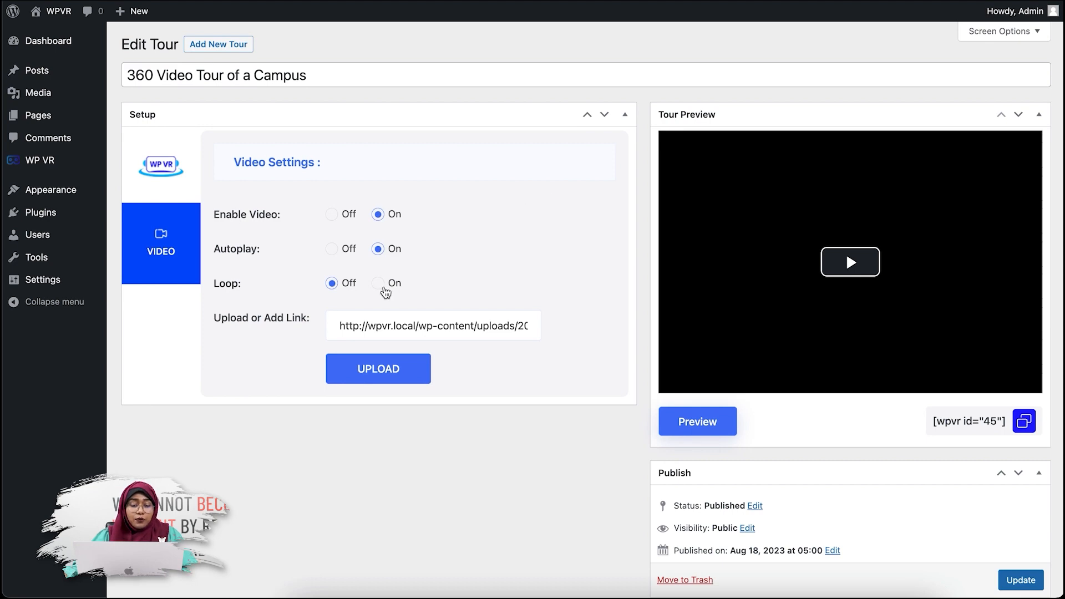
Step: Turn on Loop for the tour's video and update the tour
{"action": "left_click", "coordinate": [383, 290]}
{"action": "scroll", "coordinate": [930, 314], "scroll_direction": "down", "scroll_amount": 2}
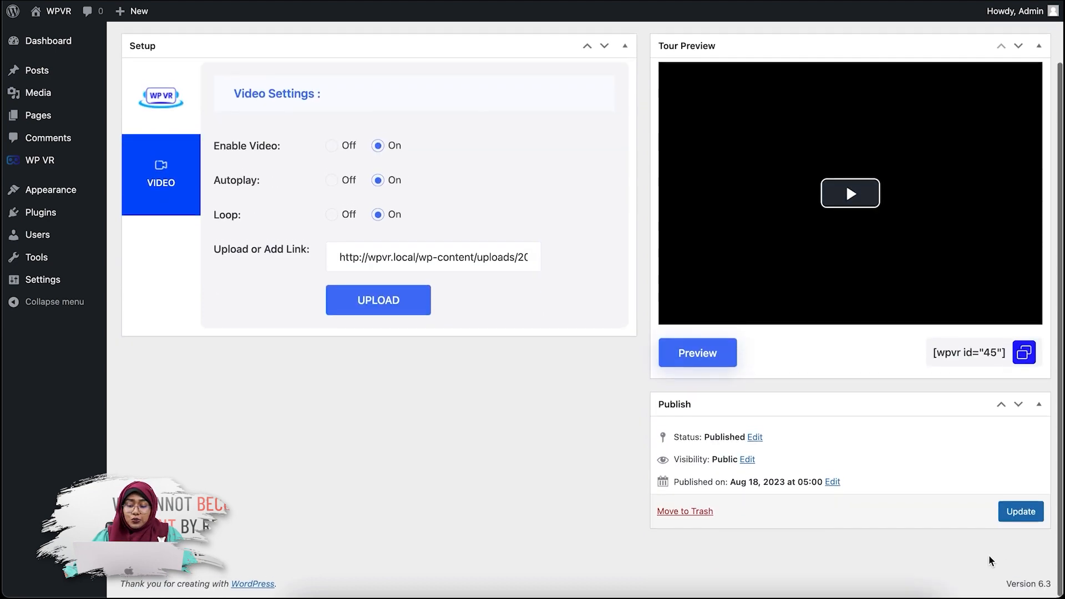
{"action": "left_click", "coordinate": [1022, 511]}
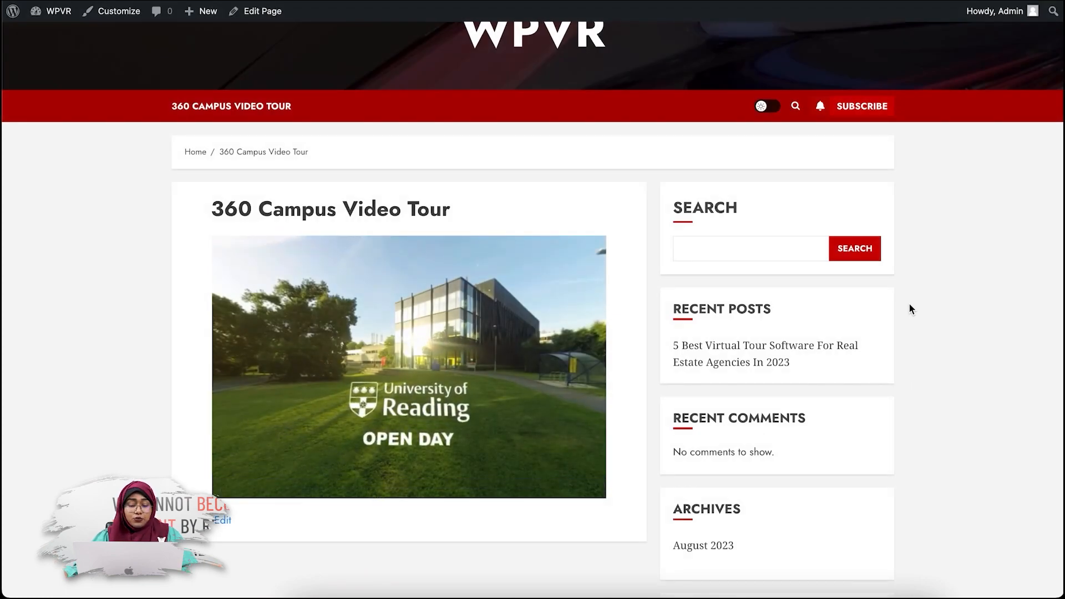
Step: Skip the video on the published page to near its end to check looping
{"action": "scroll", "coordinate": [621, 333], "scroll_direction": "up", "scroll_amount": 1}
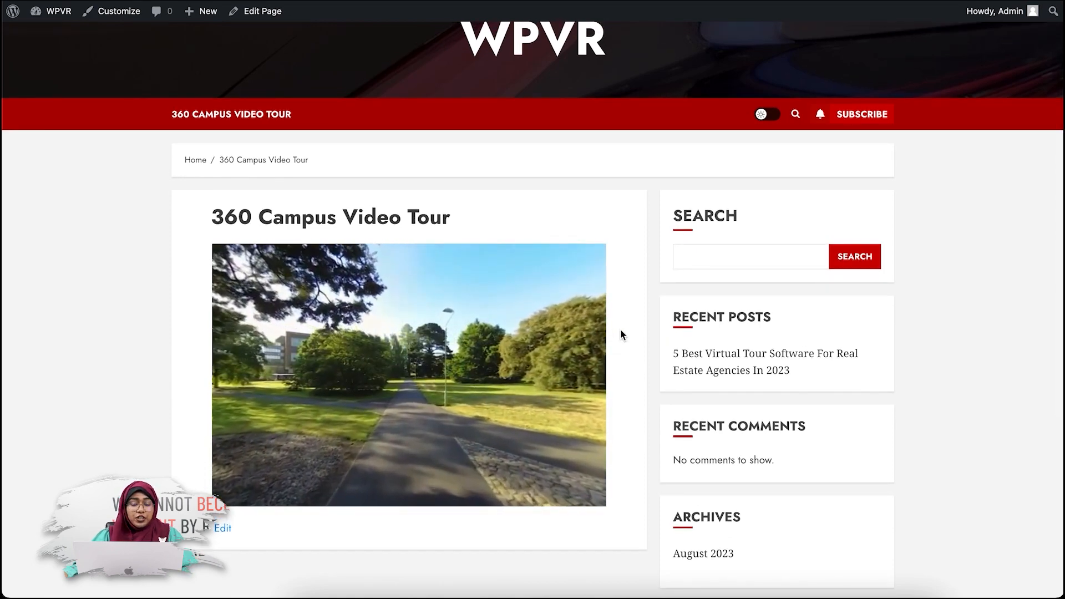
{"action": "mouse_move", "coordinate": [467, 456]}
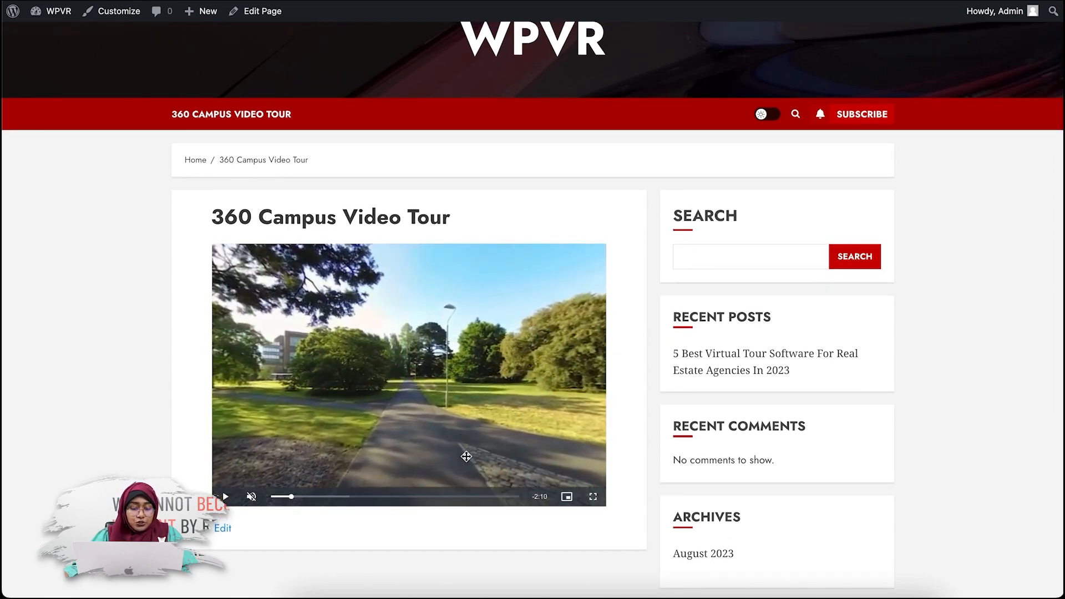
{"action": "left_click", "coordinate": [517, 498]}
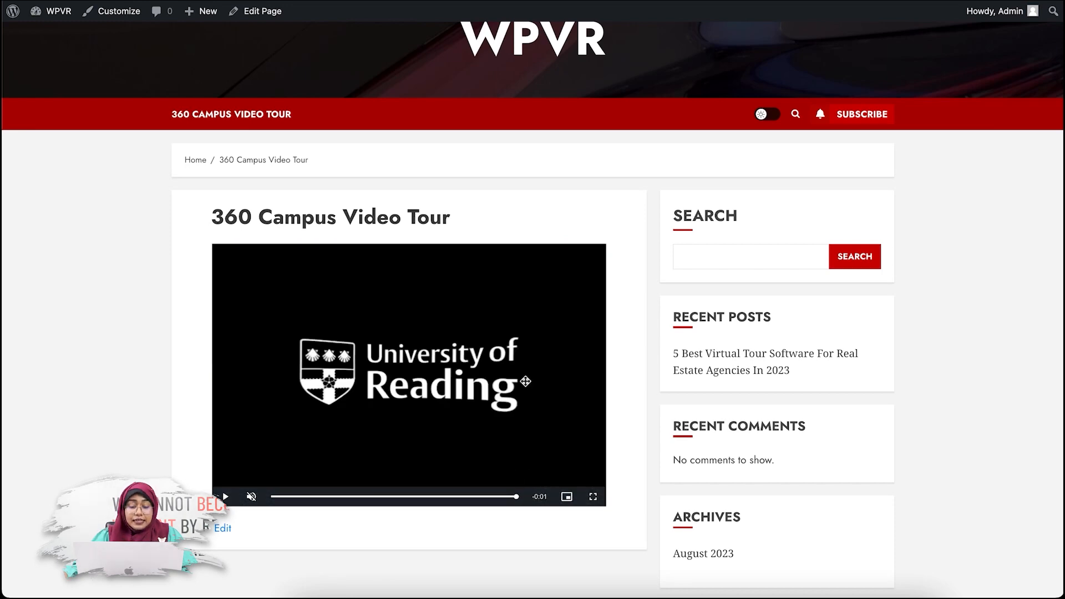